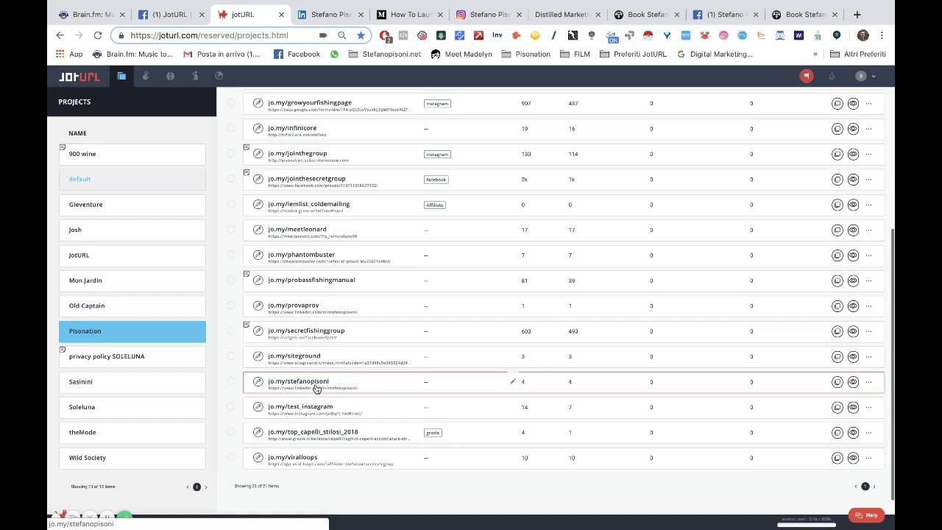
Open the owner's short link, enable its InstaUrl tile and open the bio page settings.
click(311, 383)
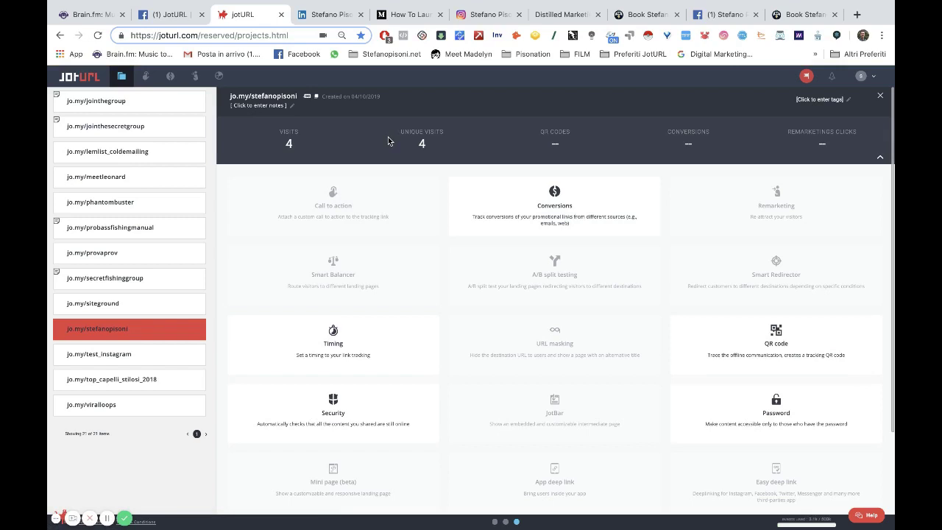
scroll(736, 243, down, 3)
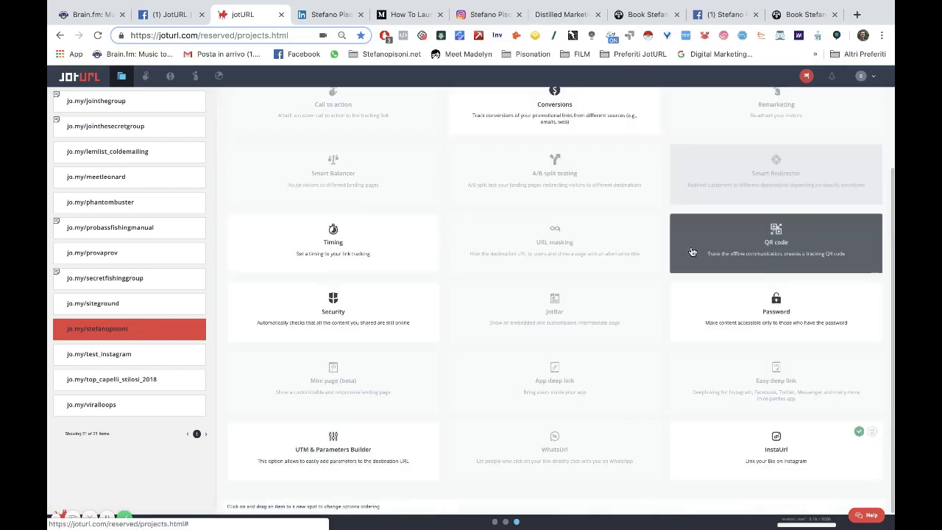
click(787, 478)
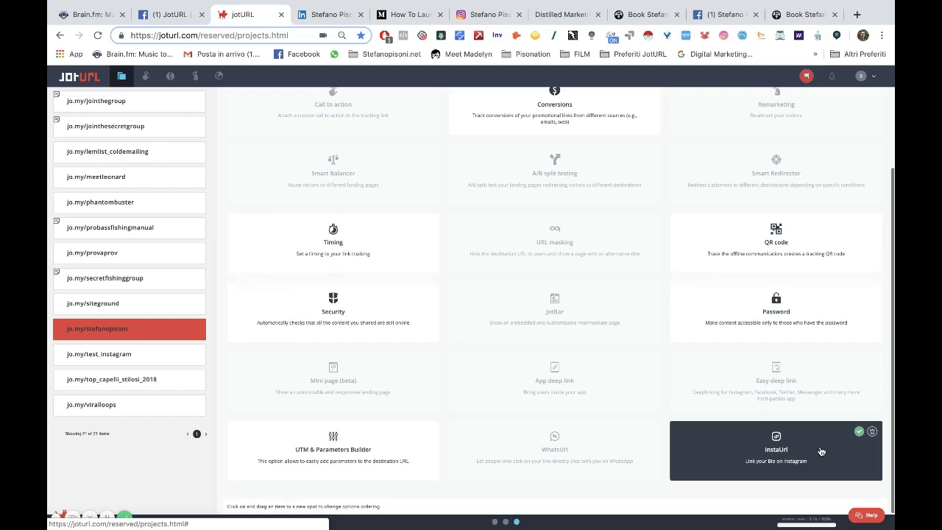
click(822, 451)
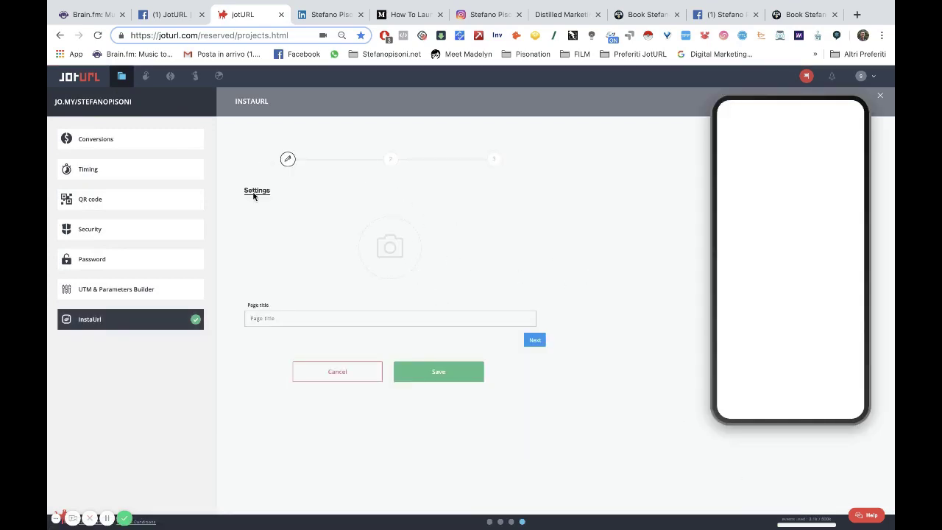
Set the chosen photo as avatar, zoom out and centre the crop, and enter the owner's full name as title.
click(389, 245)
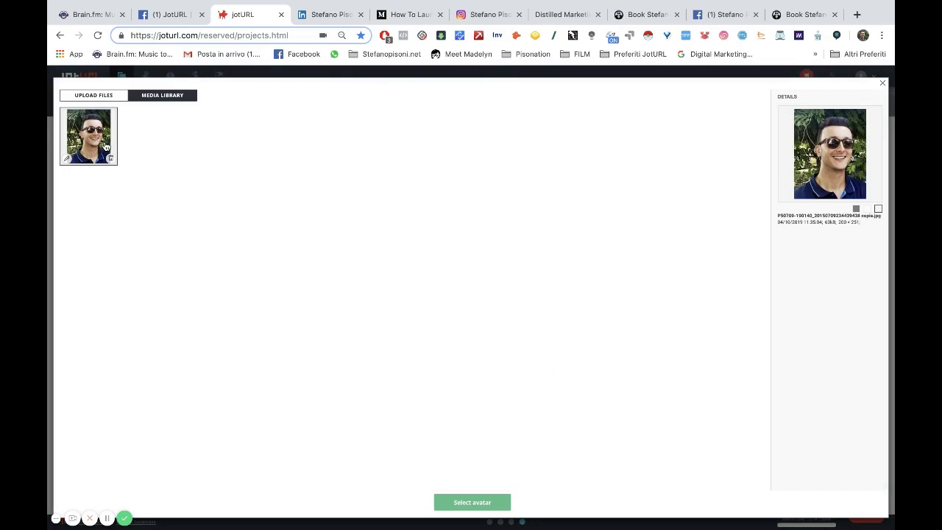
click(482, 505)
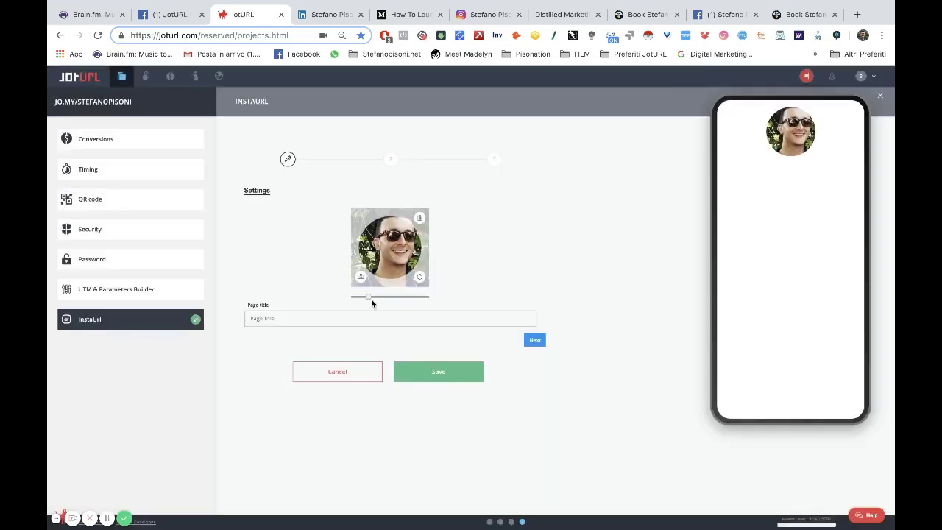
drag(367, 298, 365, 297)
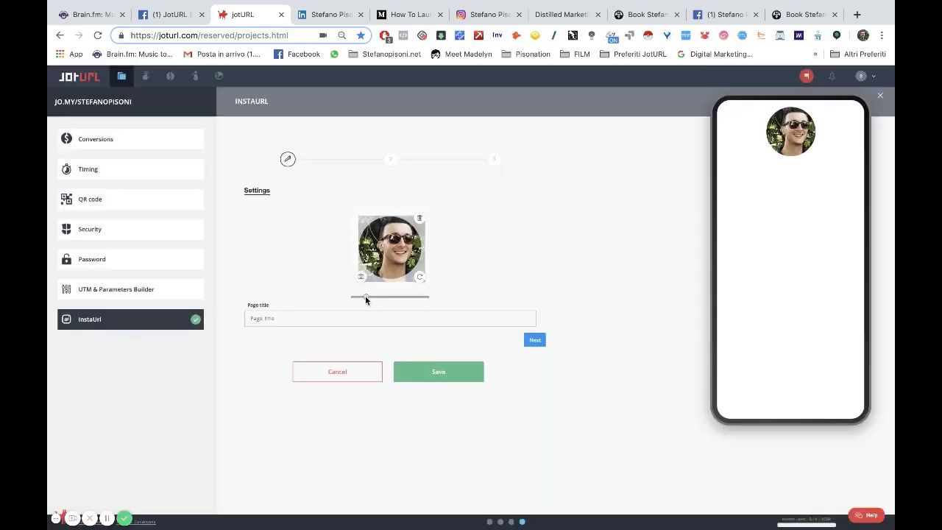
drag(396, 255, 388, 252)
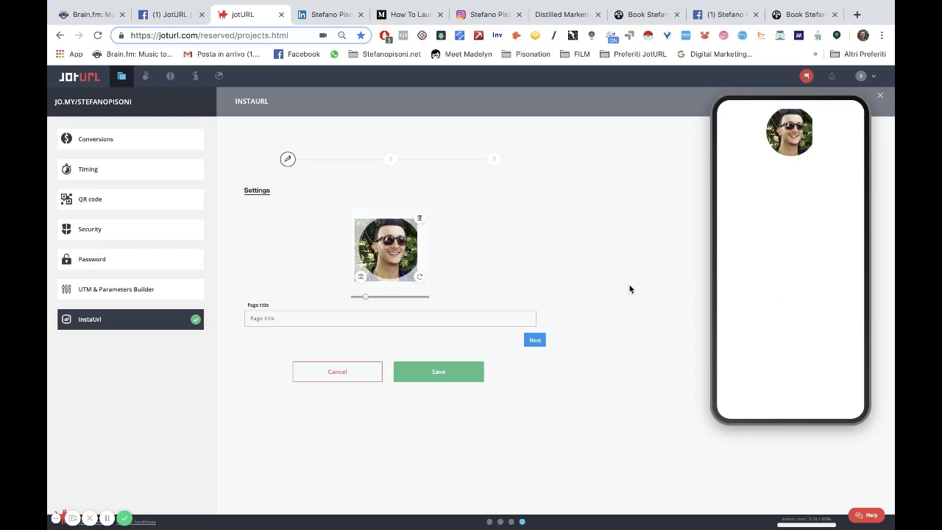
drag(410, 253, 407, 254)
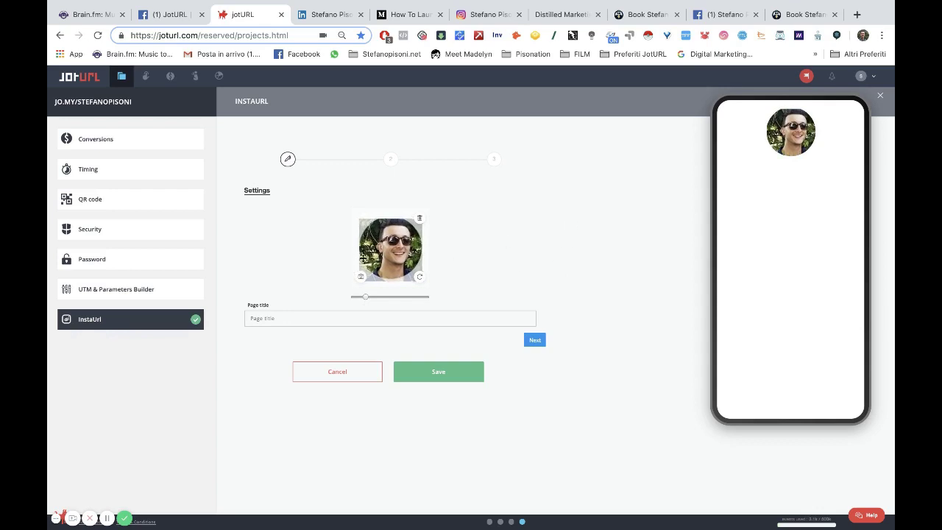
drag(386, 249, 398, 248)
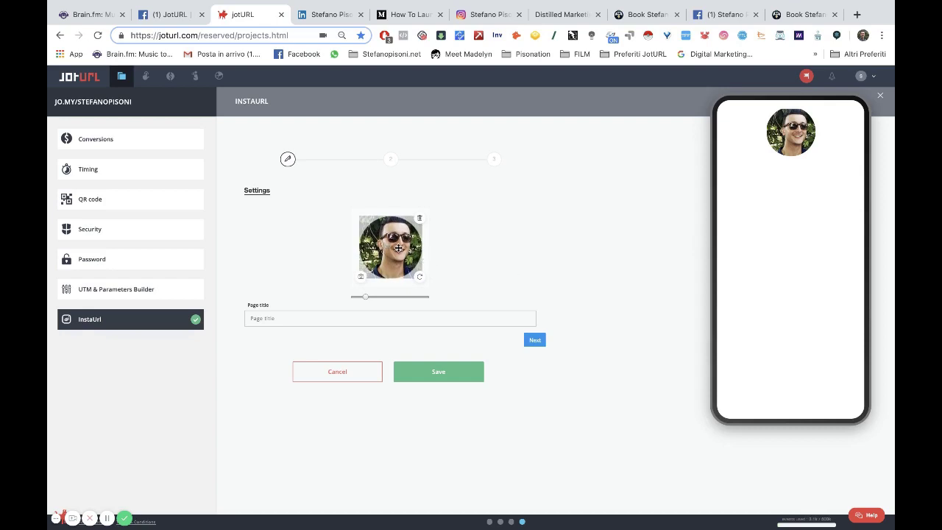
click(319, 318)
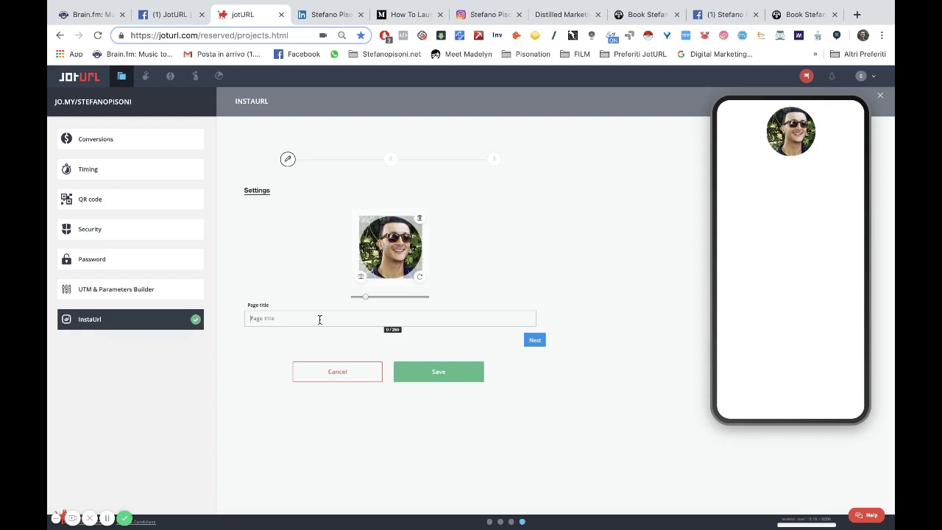
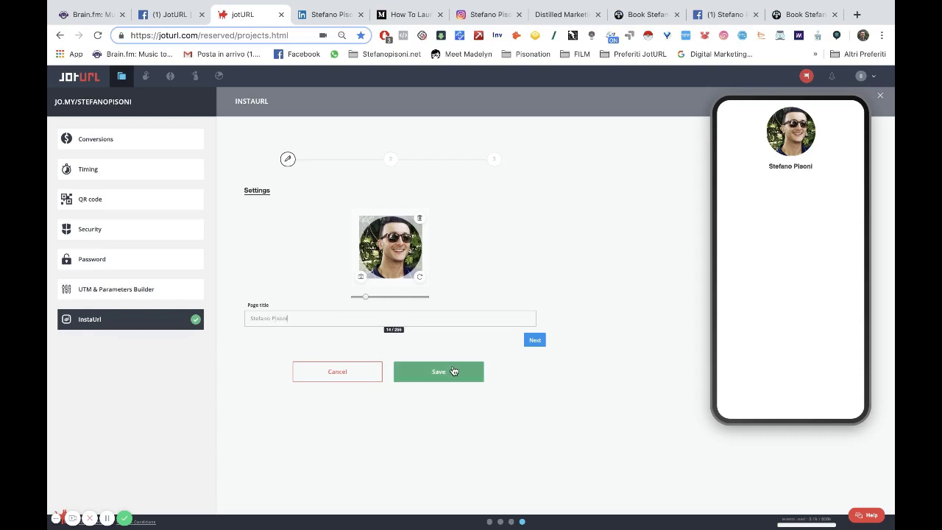
Advance to the Buttons step and add a Messenger contact button.
click(534, 341)
click(533, 342)
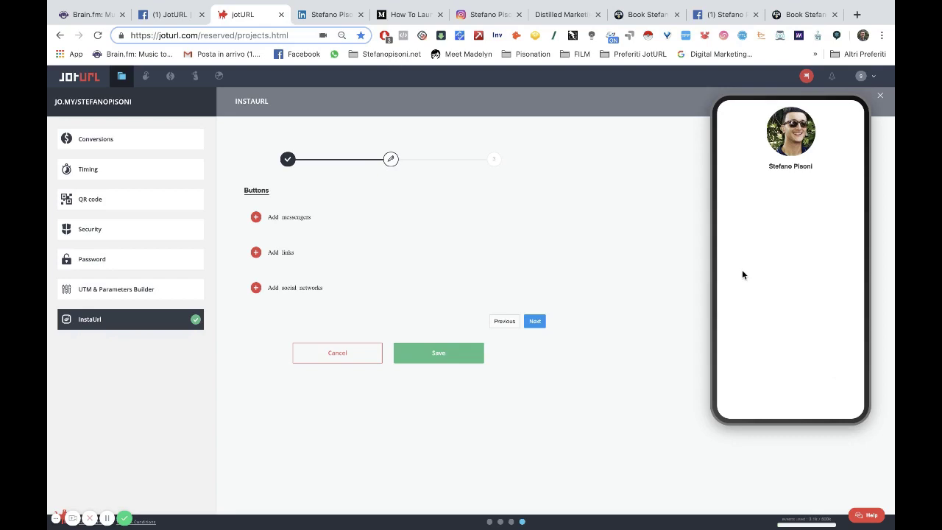
click(310, 219)
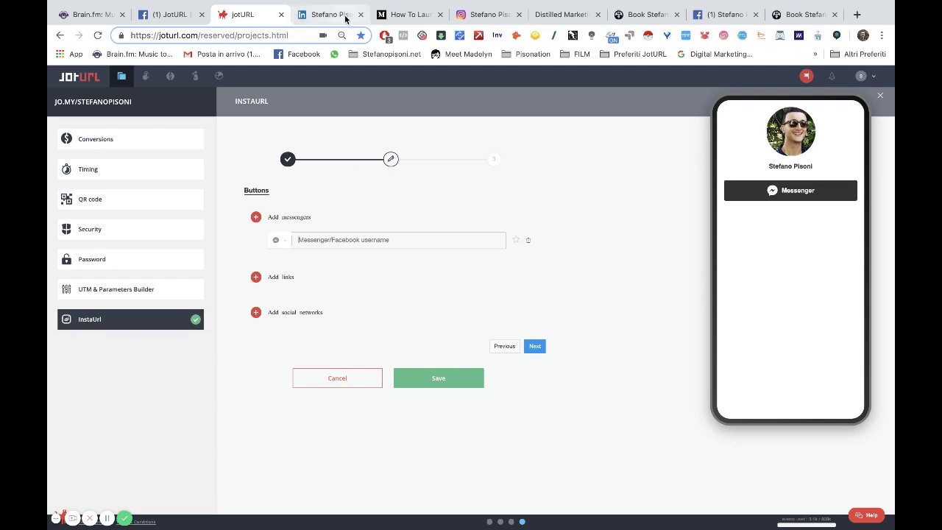
click(554, 14)
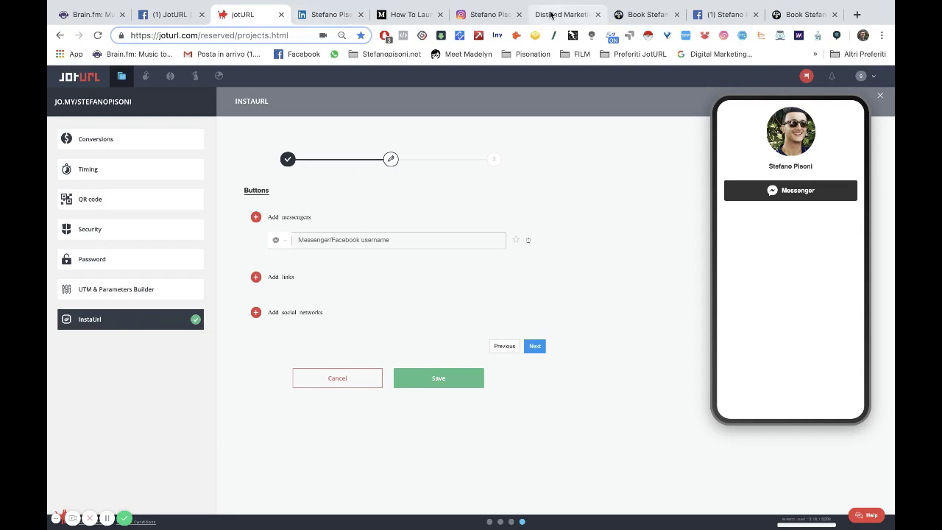
Copy the Messenger profile address from the Facebook tab and return to JotURL.
click(180, 37)
key(super+c)
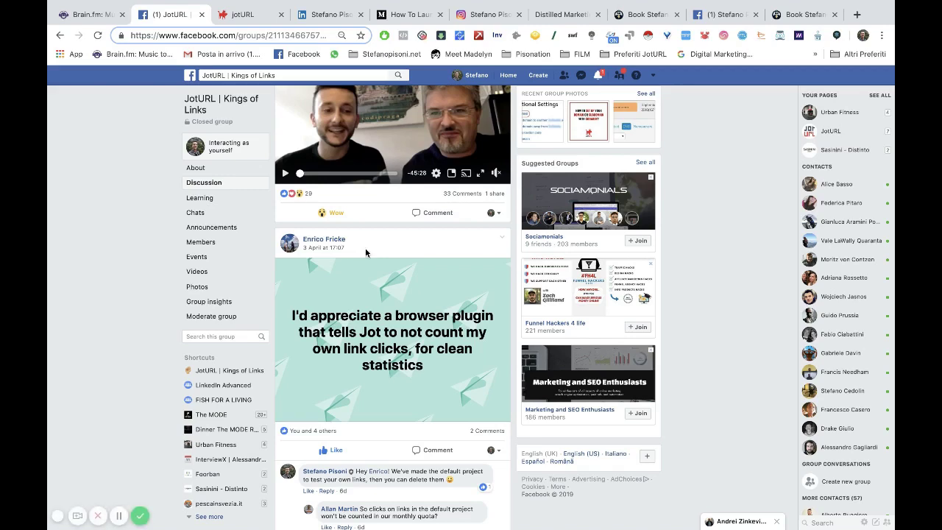
click(247, 14)
Paste the Messenger link, then add a Phone call button with the owner's phone number.
key(super+v)
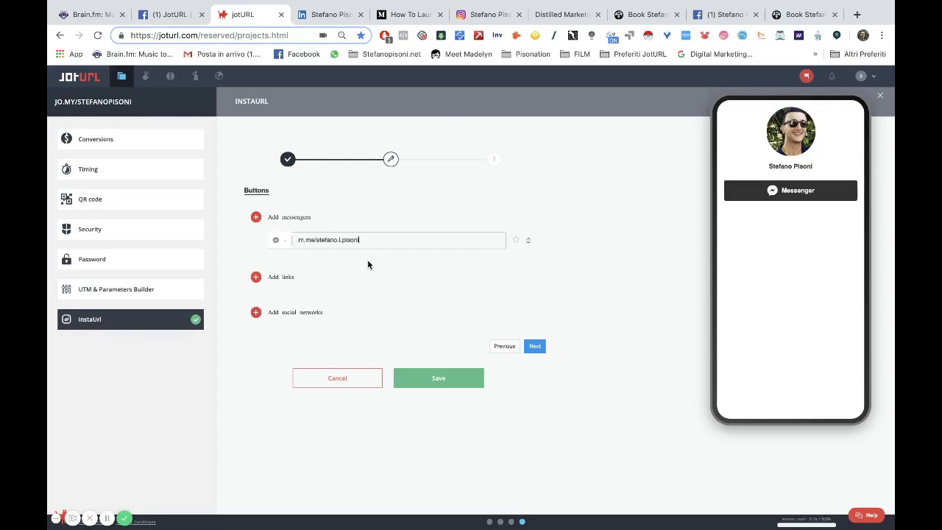
click(256, 216)
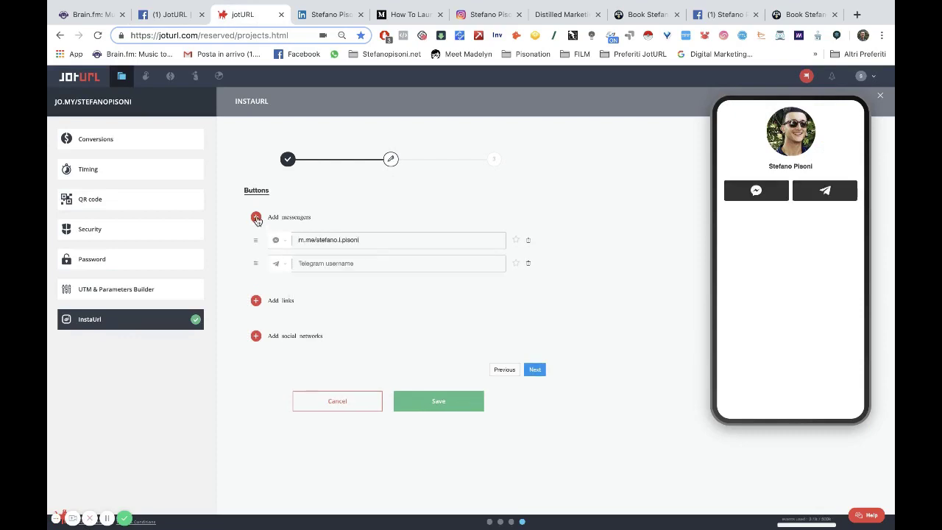
click(277, 263)
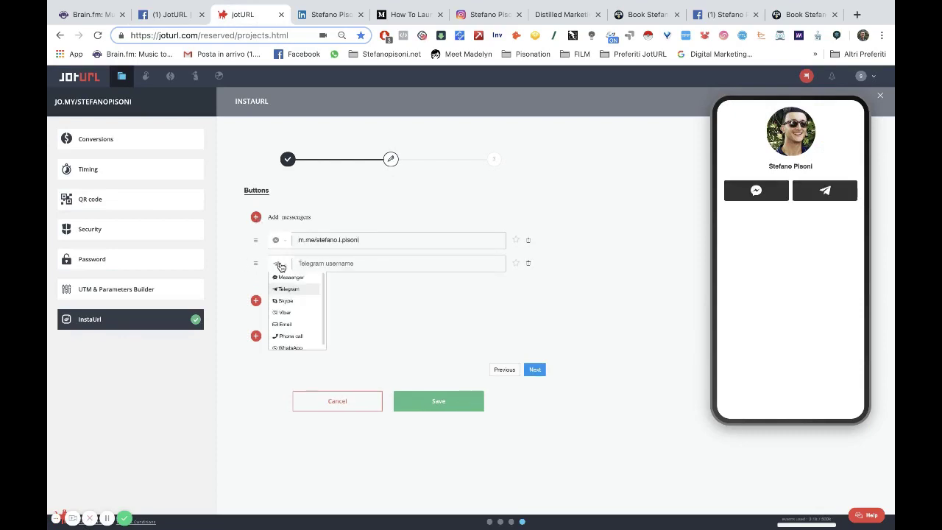
scroll(302, 304, down, 1)
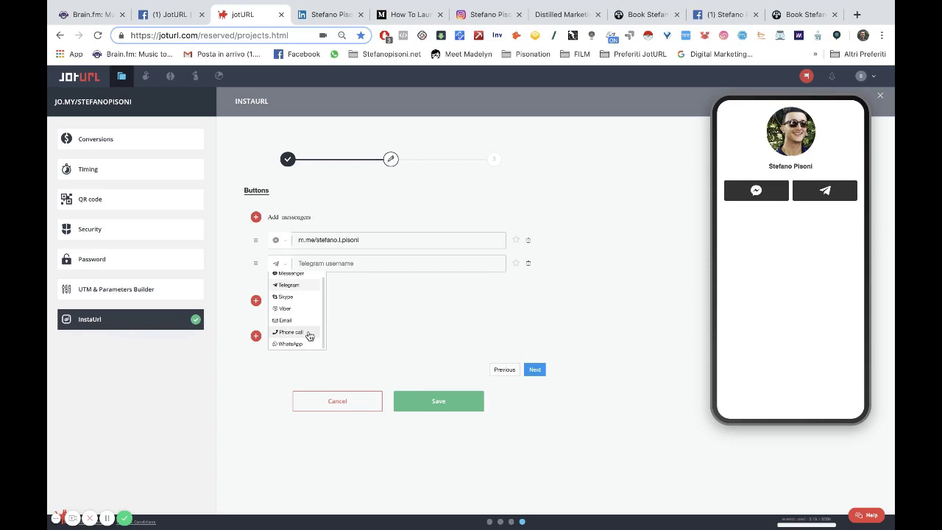
click(309, 333)
click(326, 265)
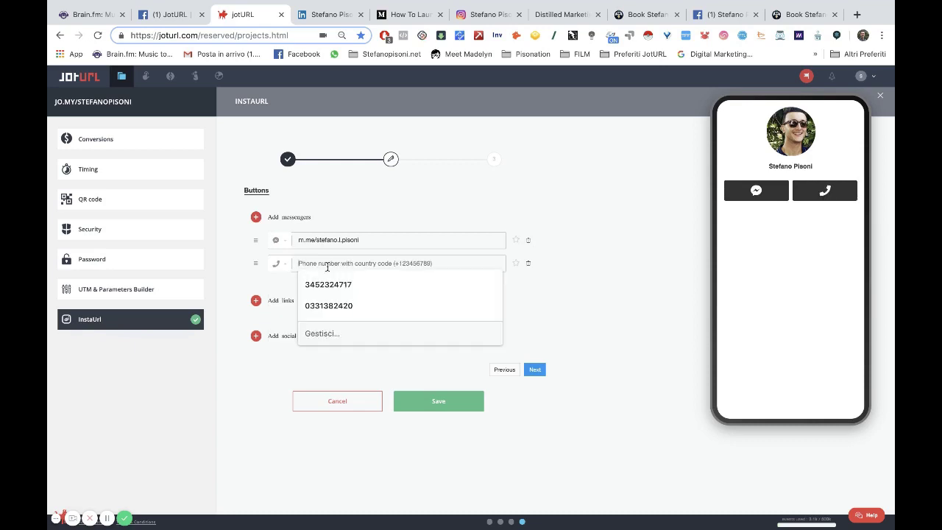
text(+)
key(BackSpace)
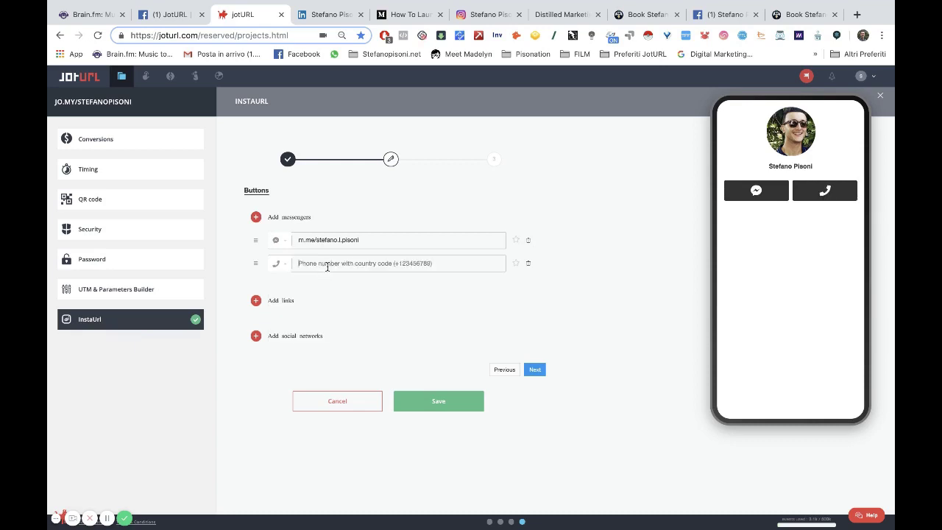
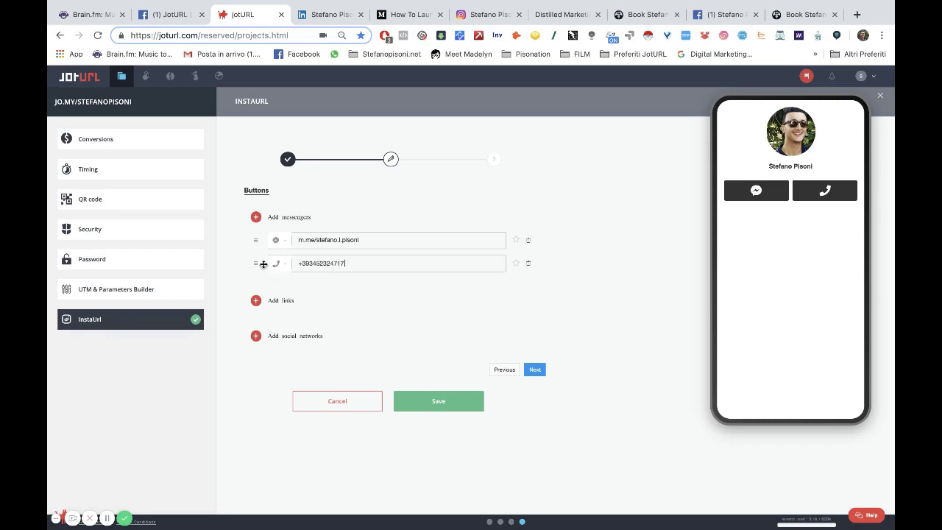
Add an Email contact button with the owner's e-mail address.
click(255, 218)
click(279, 286)
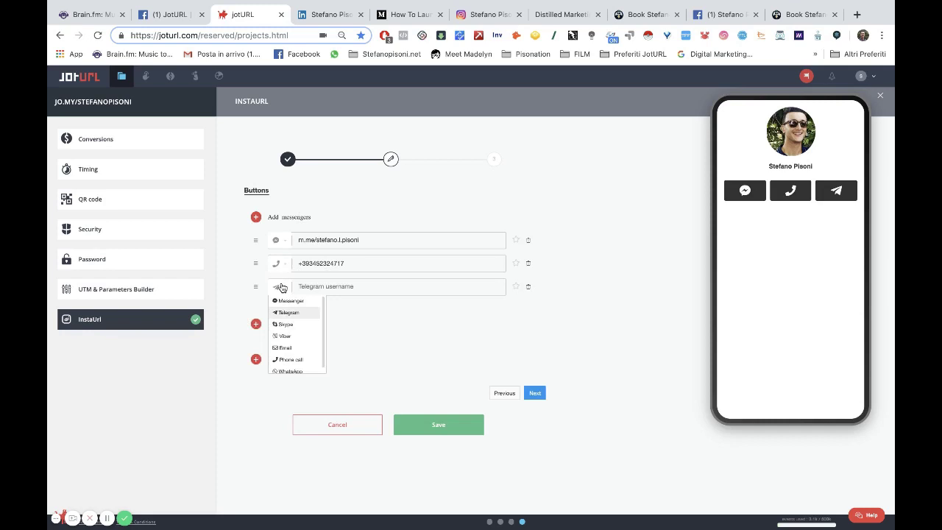
click(285, 344)
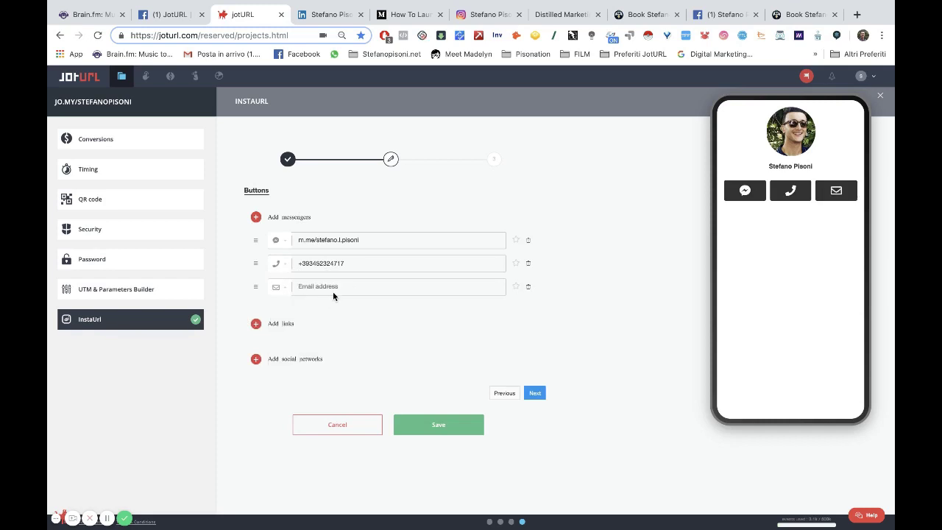
click(332, 292)
Add a 'Book Me' link pointing to the booking page address.
click(256, 324)
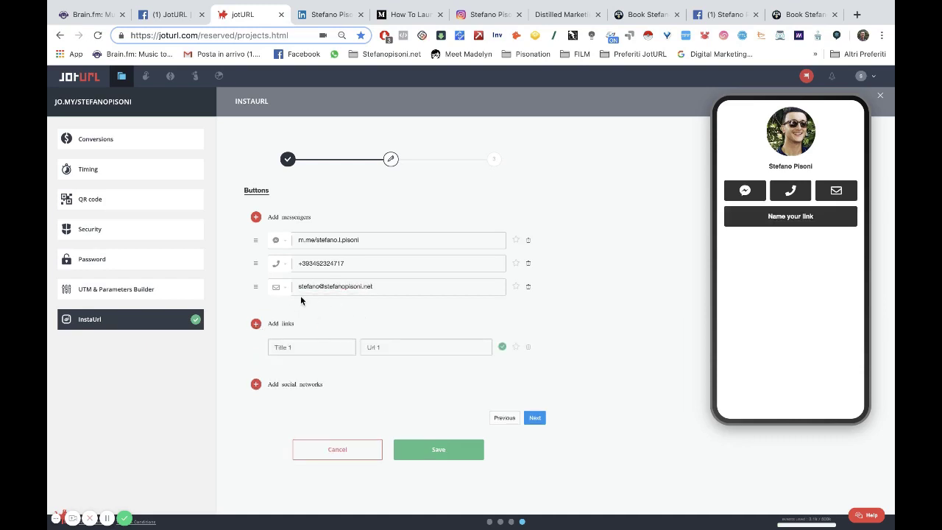
text(Book Me)
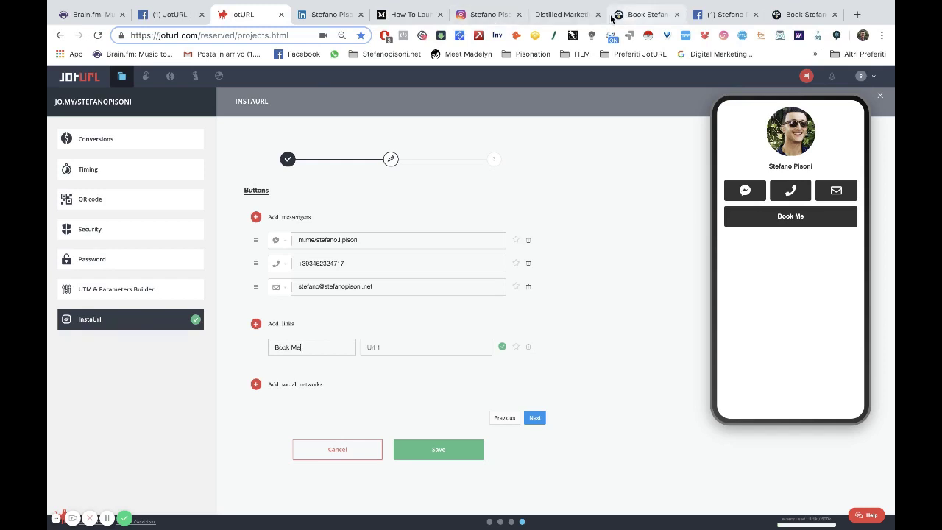
click(639, 15)
click(263, 35)
key(super+c)
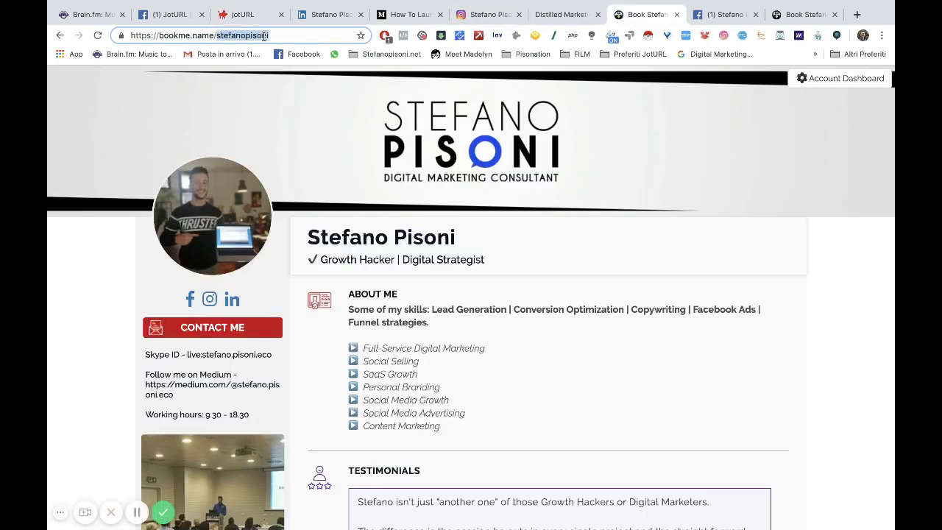
click(243, 15)
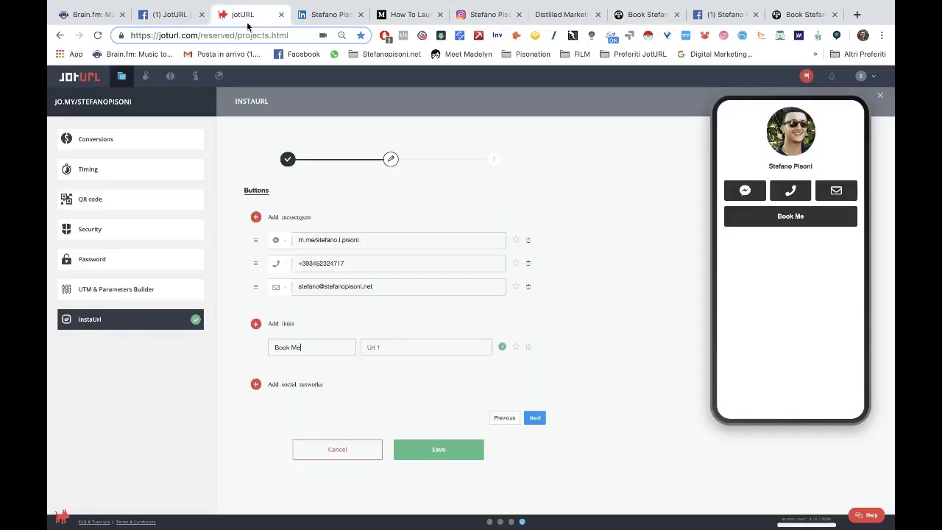
click(380, 344)
key(super+v)
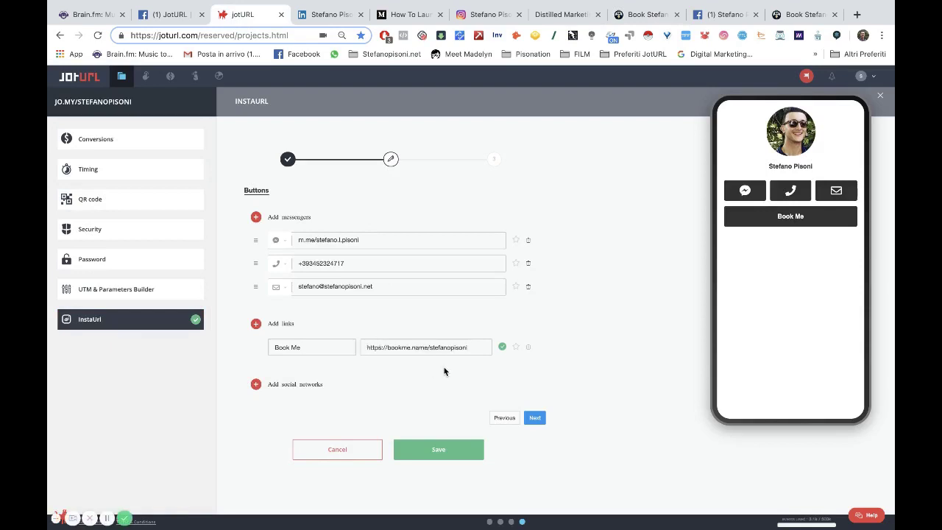
Add a second link 'How To Launch On Product Hunt' with the Medium article URL.
click(257, 324)
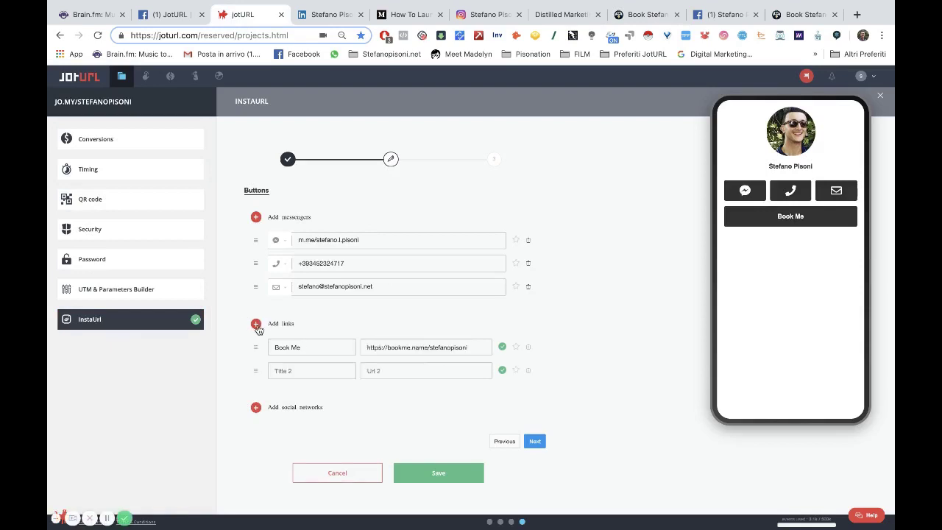
click(297, 374)
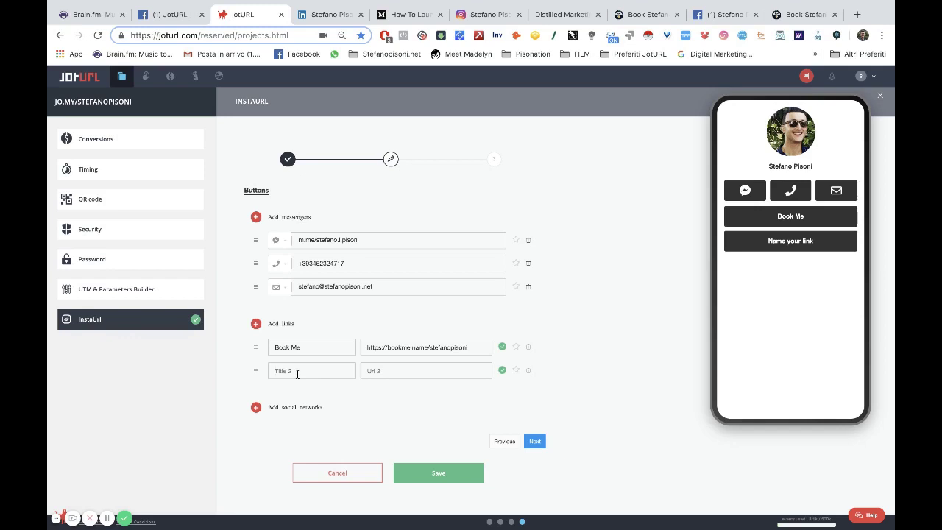
text(How t)
key(BackSpace)
text(To)
text( Gui)
key(BackSpace)
key(BackSpace)
key(BackSpace)
key(BackSpace)
text(Pro)
key(BackSpace)
key(BackSpace)
key(BackSpace)
key(BackSpace)
text(Launch o)
key(BackSpace)
text(On Product Hunt)
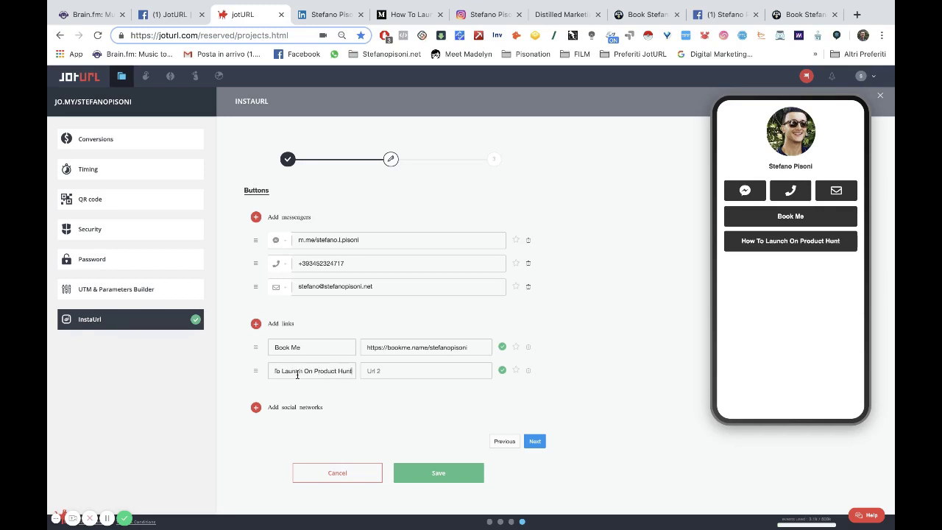
click(401, 15)
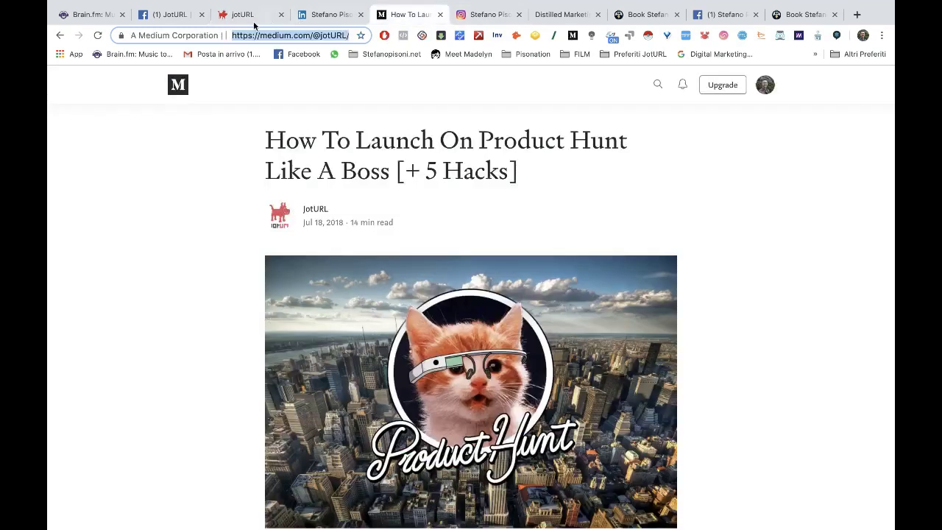
click(240, 16)
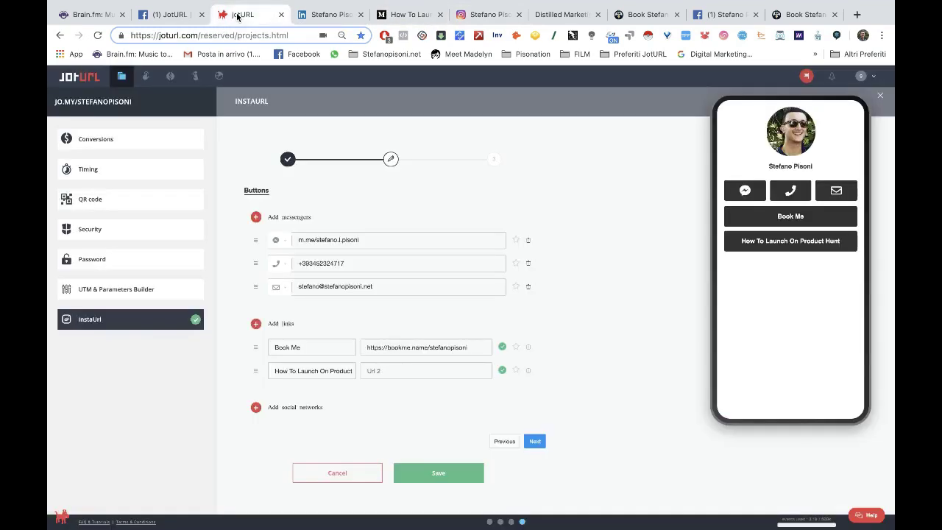
key(ctrl+v)
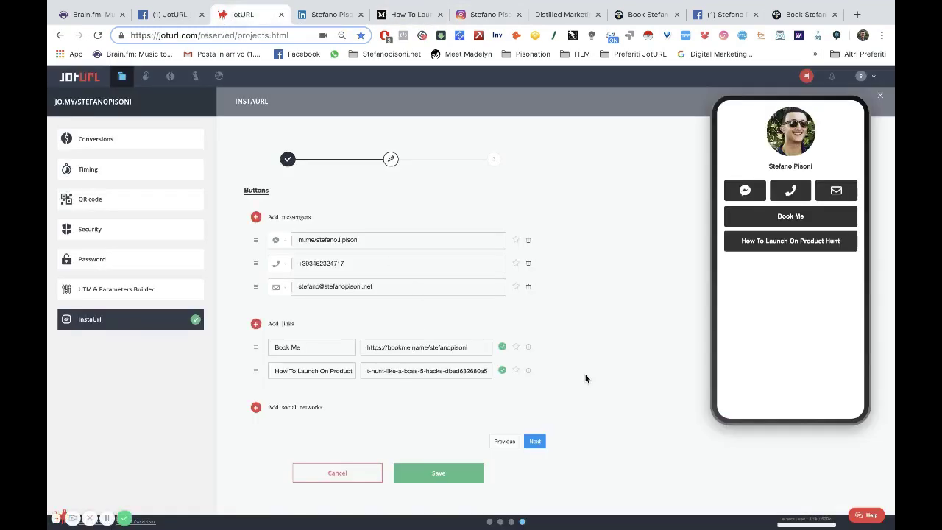
click(258, 410)
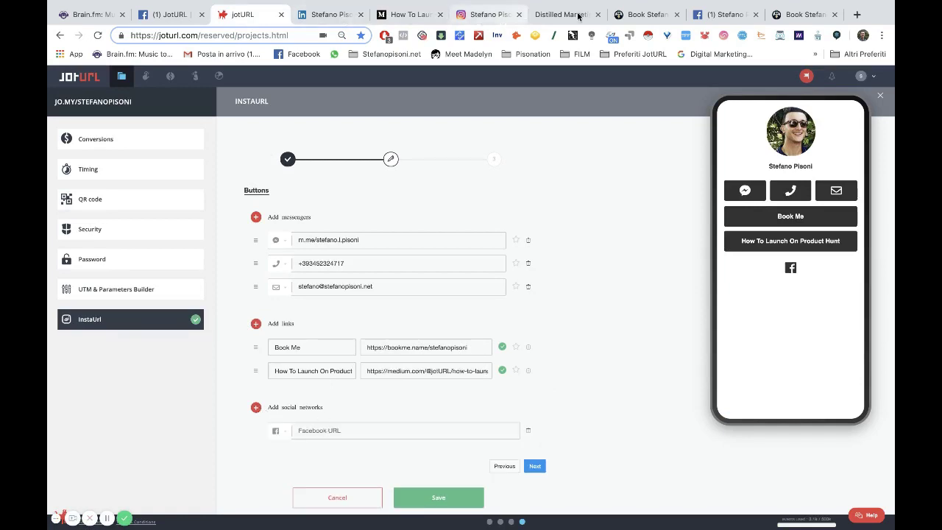
Paste the Facebook profile address into the first social network entry.
click(723, 14)
click(255, 33)
key(super+c)
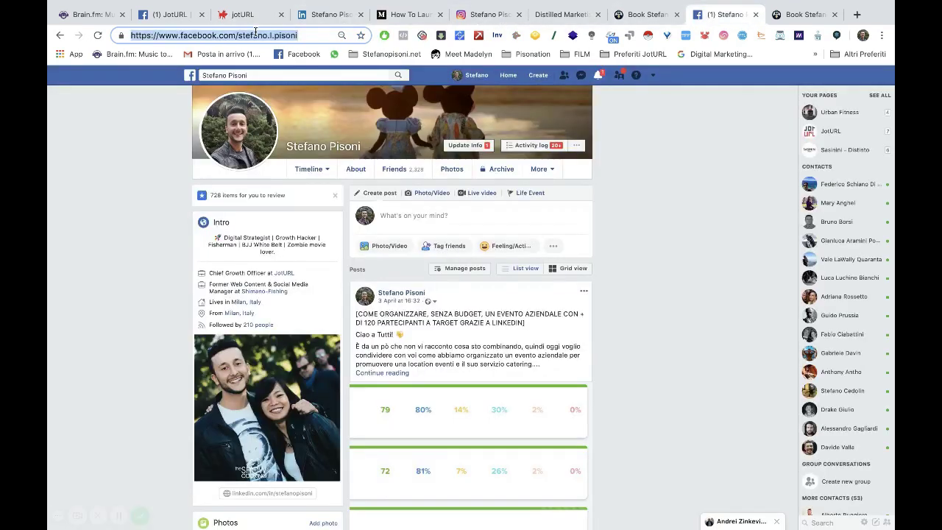
click(237, 14)
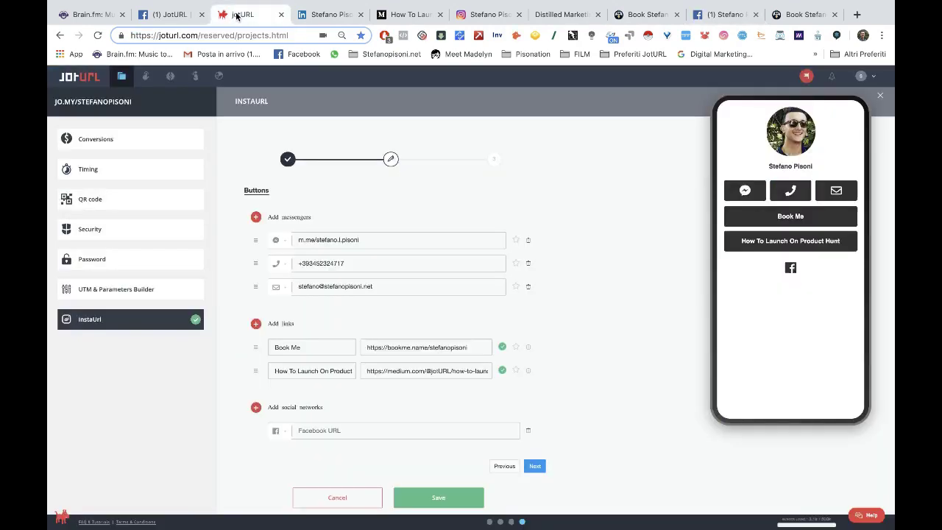
key(super+v)
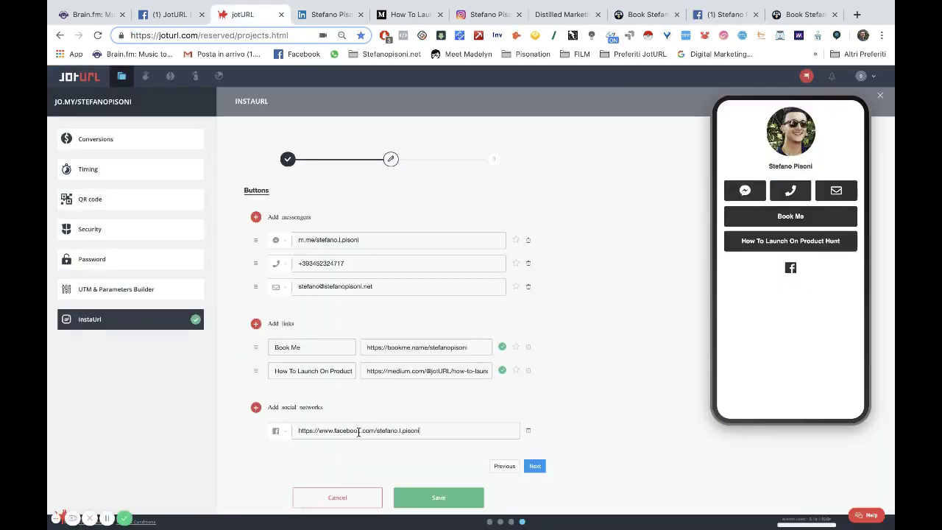
Add an Instagram social entry with the copied Instagram profile address.
click(256, 408)
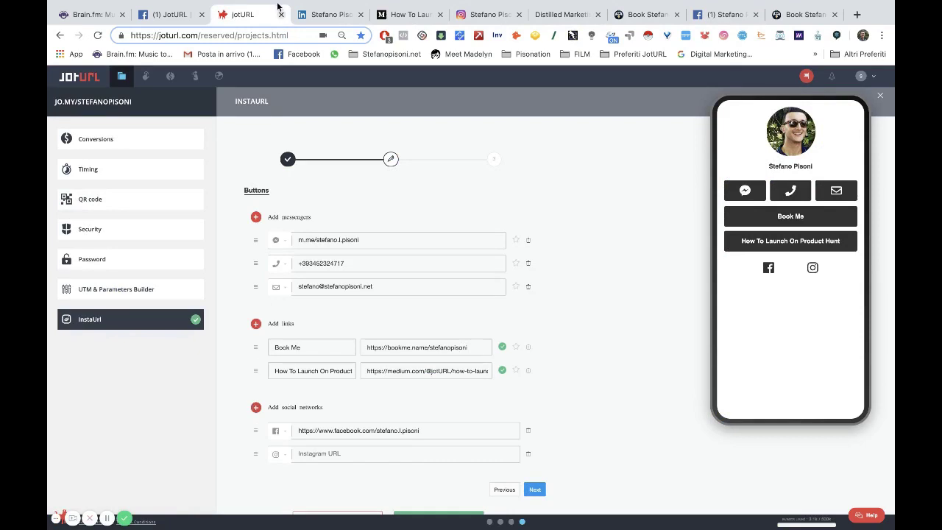
click(496, 14)
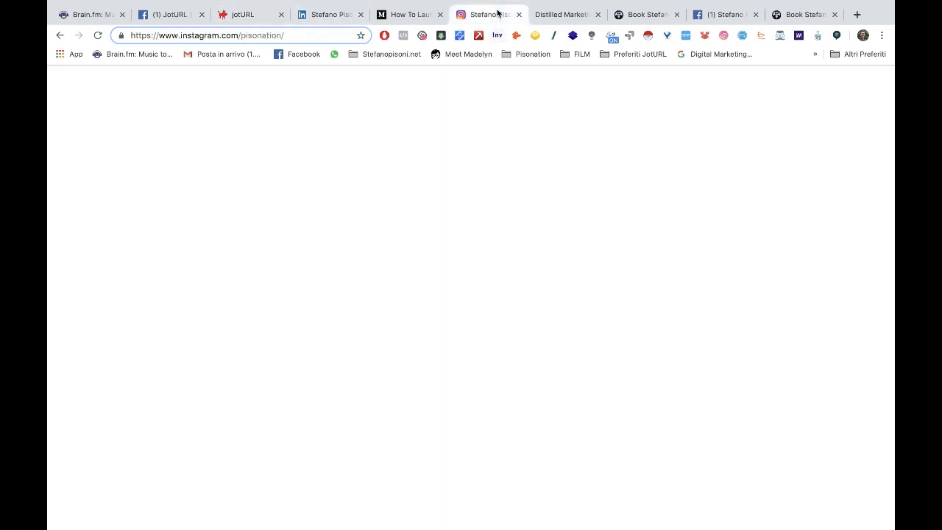
click(270, 36)
key(super+c)
click(258, 15)
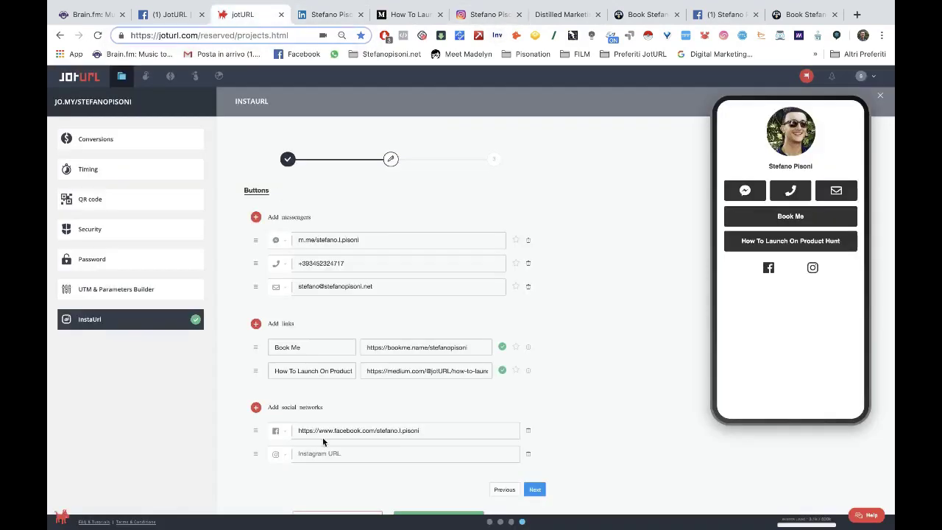
click(323, 453)
key(super+v)
Add a third social entry switched to LinkedIn with the LinkedIn profile address.
click(256, 407)
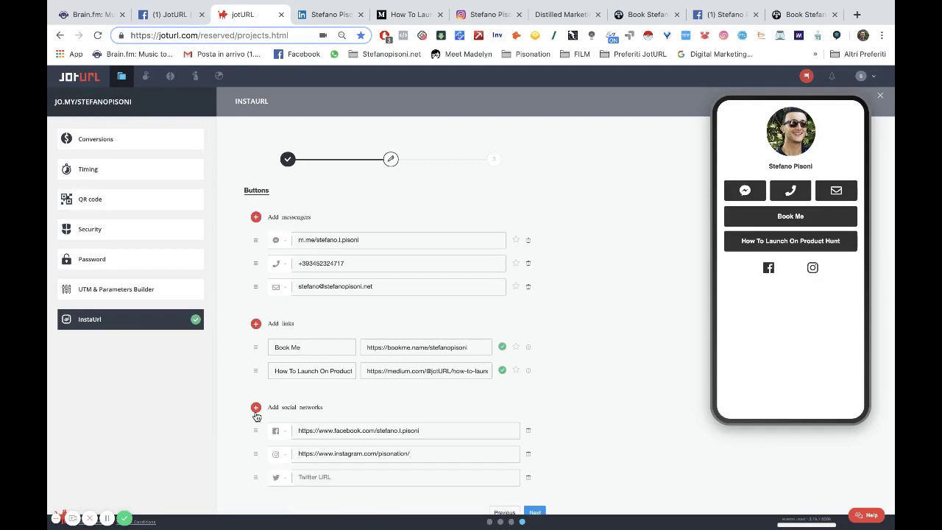
click(333, 14)
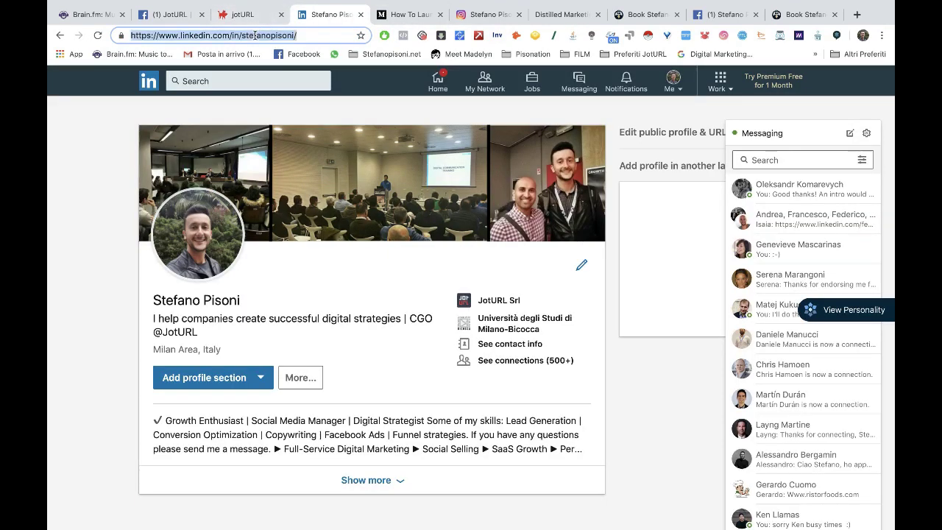
click(253, 33)
key(super+c)
click(246, 15)
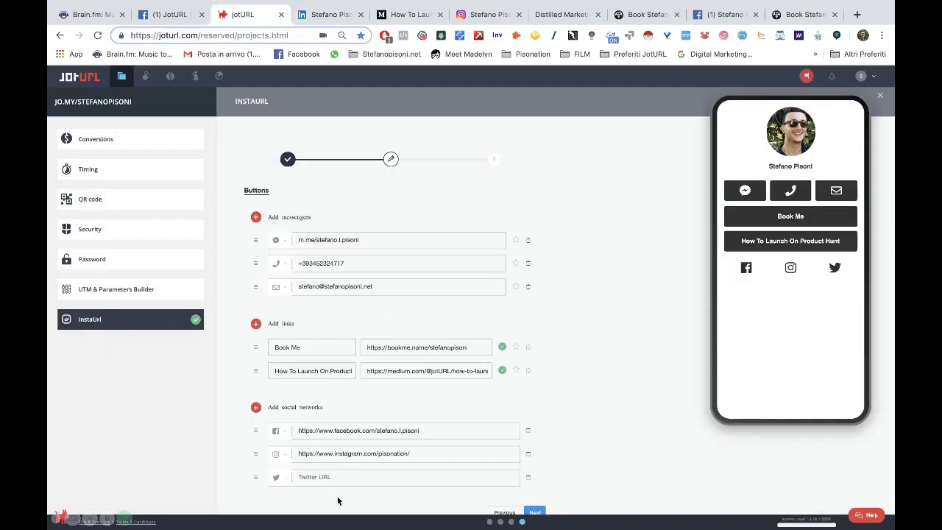
click(290, 479)
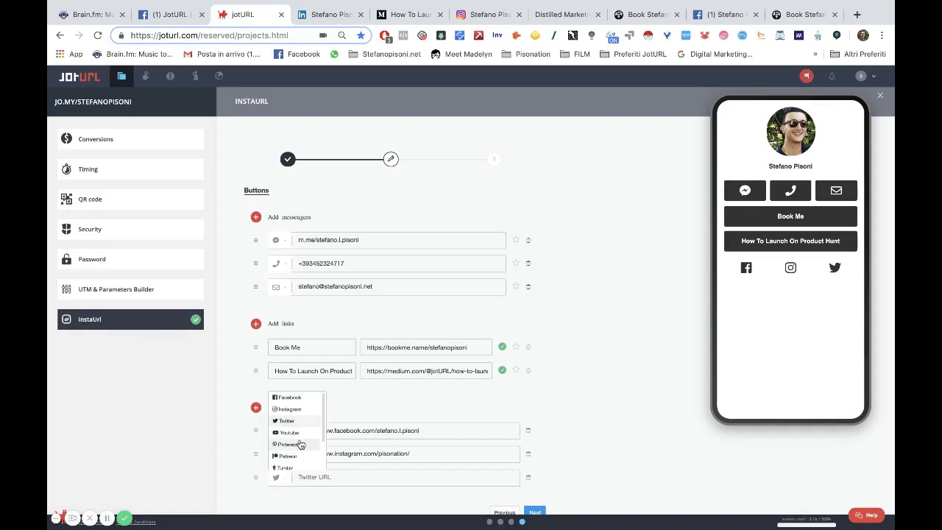
scroll(301, 451, down, 2)
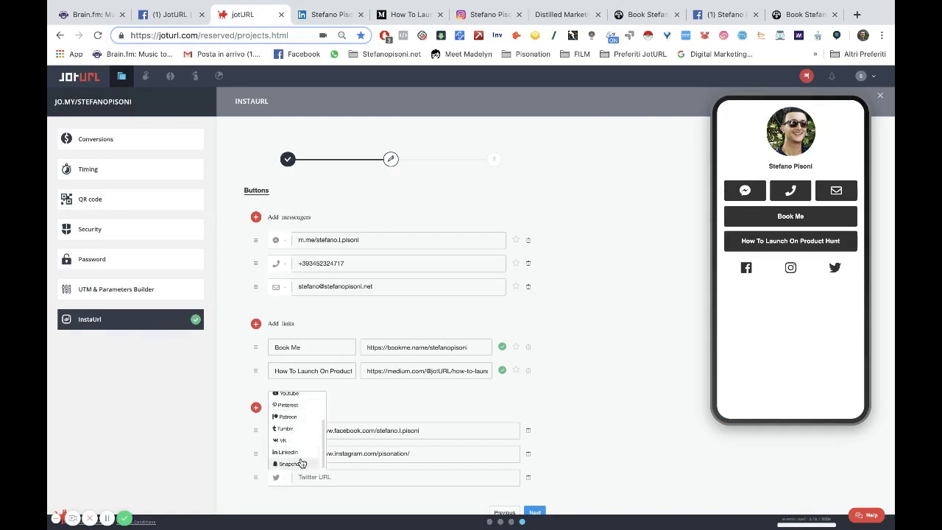
click(301, 457)
click(332, 477)
key(super+v)
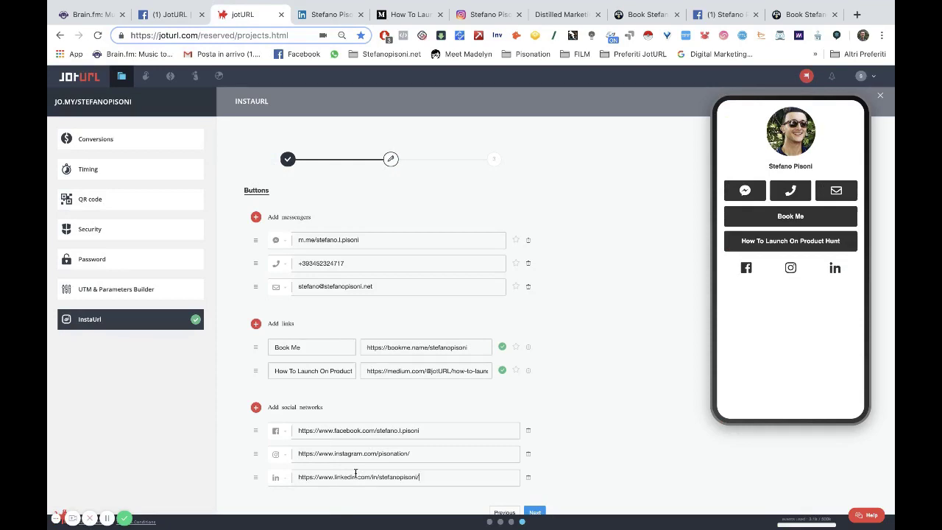
scroll(567, 360, down, 2)
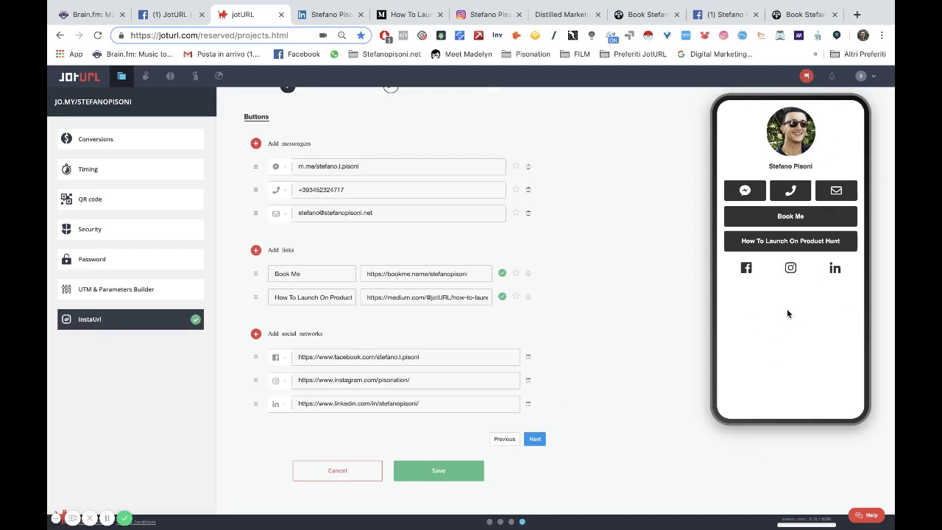
Apply the blue-purple gradient theme, leaving rounded and outlined buttons unchecked.
click(535, 438)
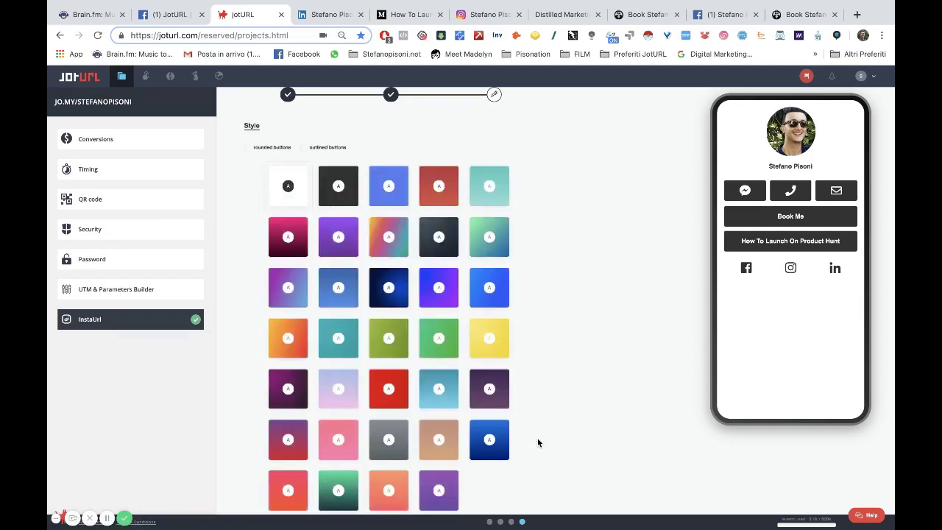
click(277, 154)
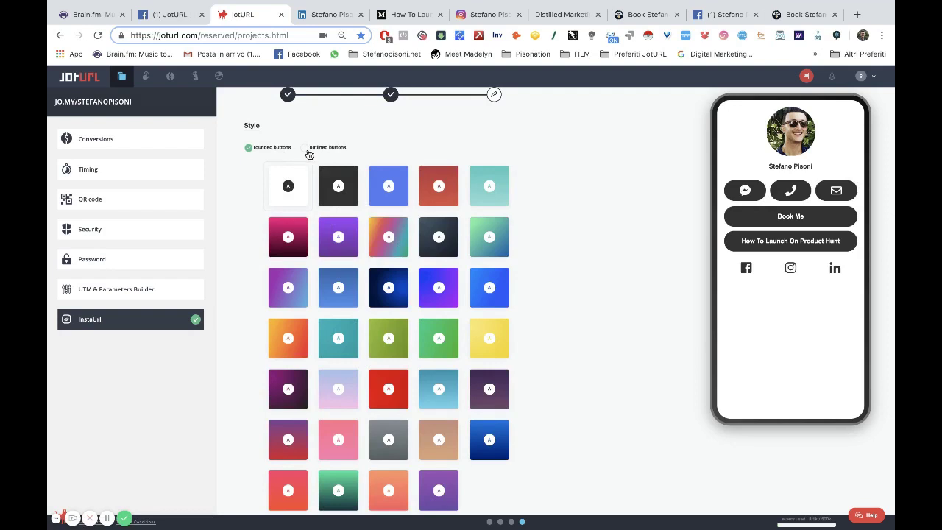
click(309, 154)
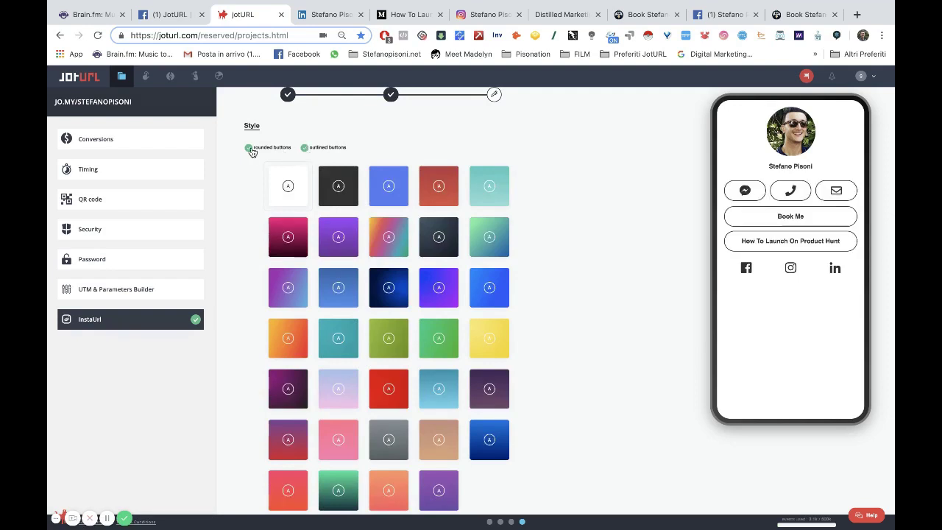
click(250, 148)
click(314, 150)
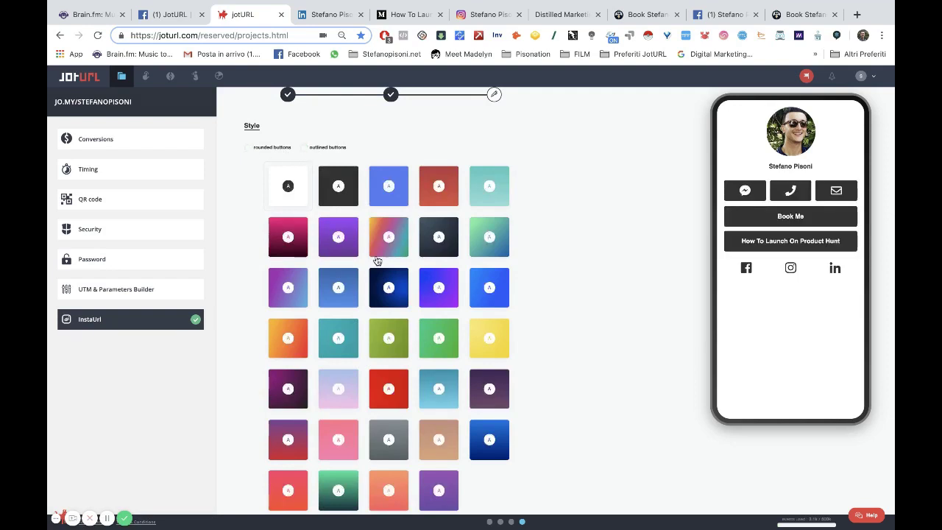
click(439, 287)
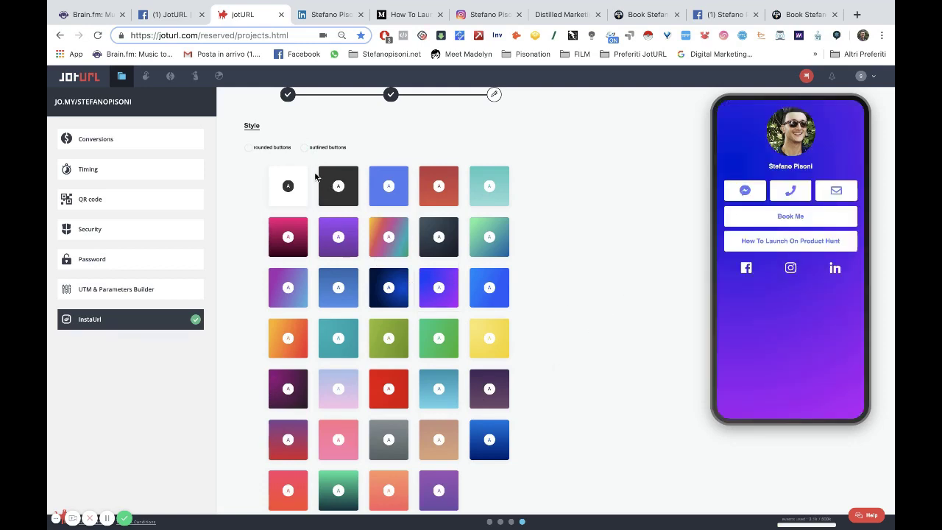
click(307, 150)
click(274, 147)
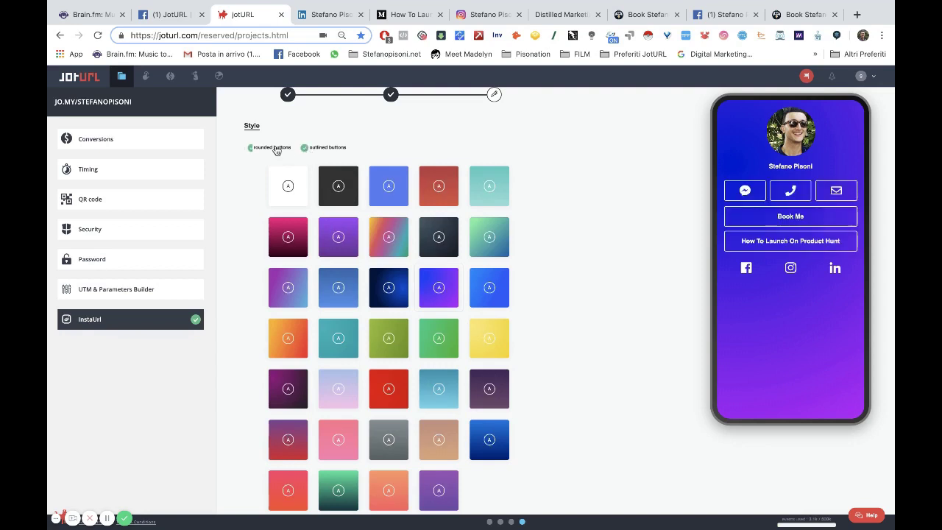
click(328, 151)
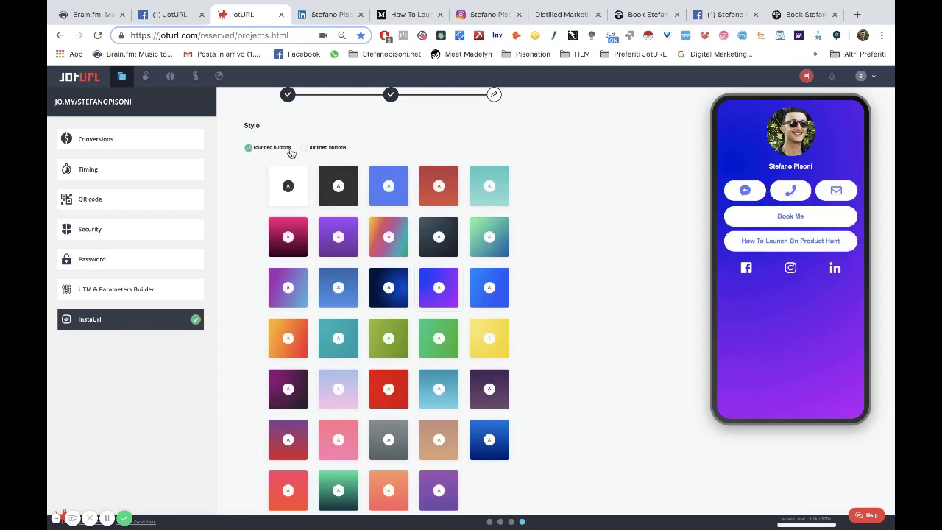
click(287, 152)
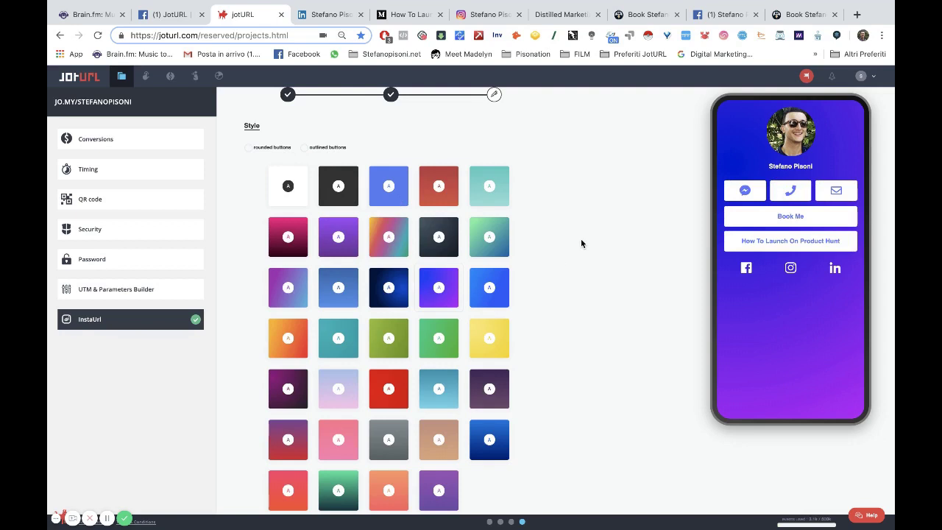
scroll(534, 273, down, 3)
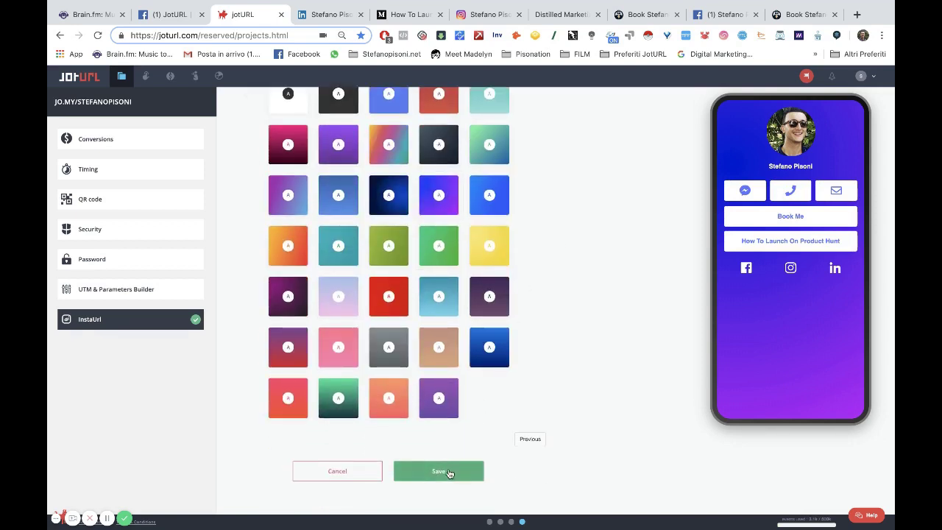
Save the InstaUrl bio page settings.
click(449, 473)
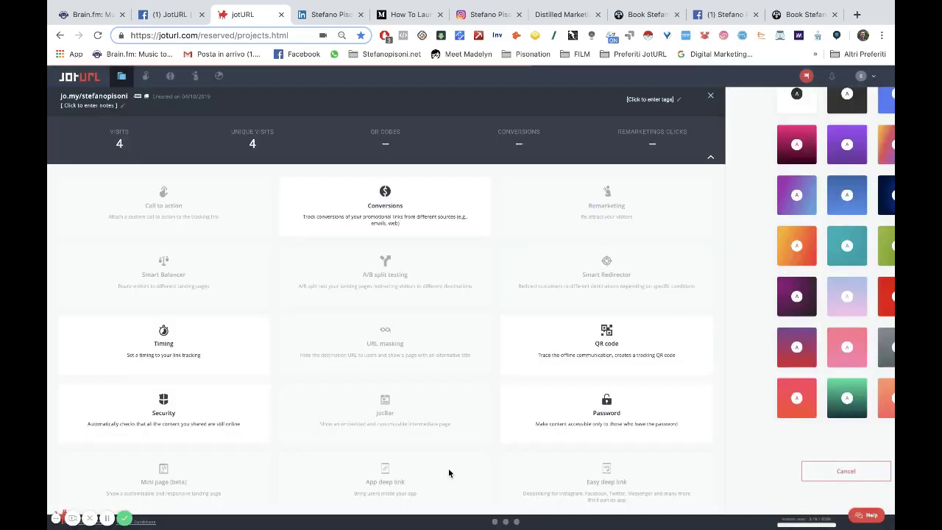
scroll(590, 323, down, 3)
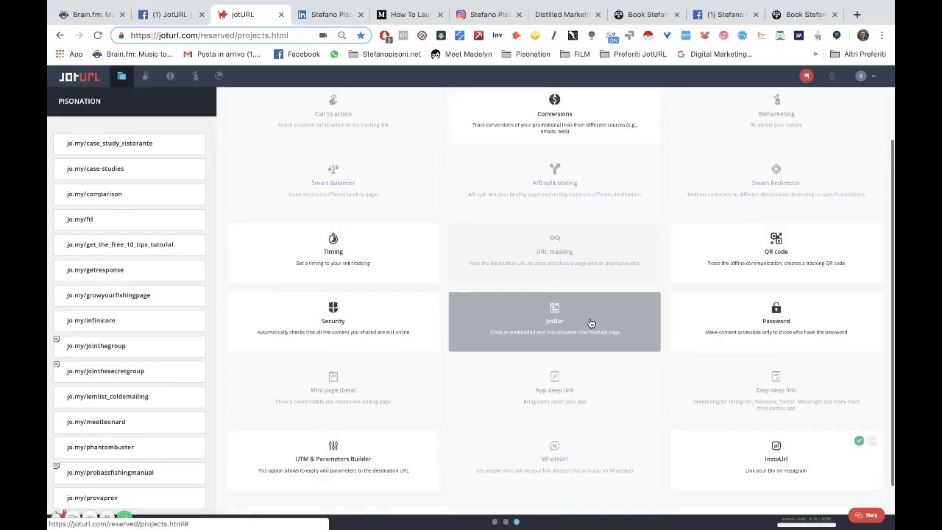
scroll(590, 323, up, 3)
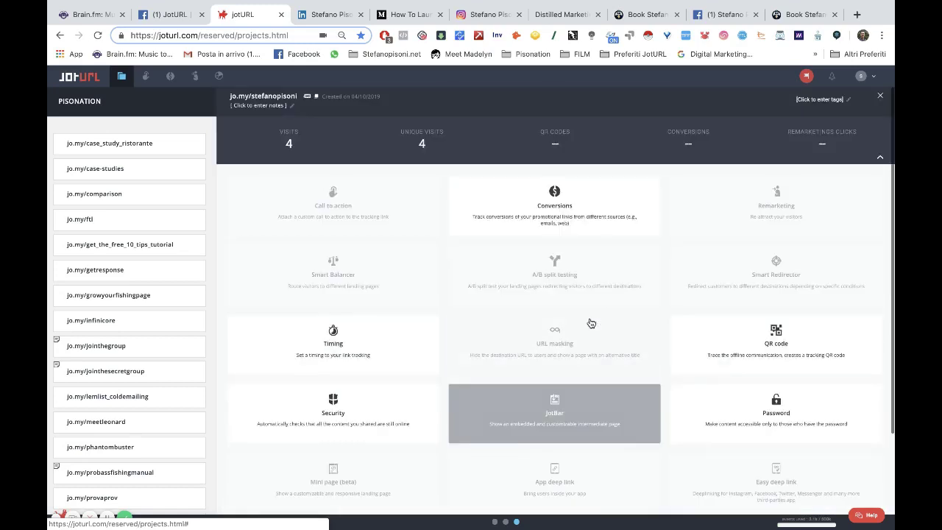